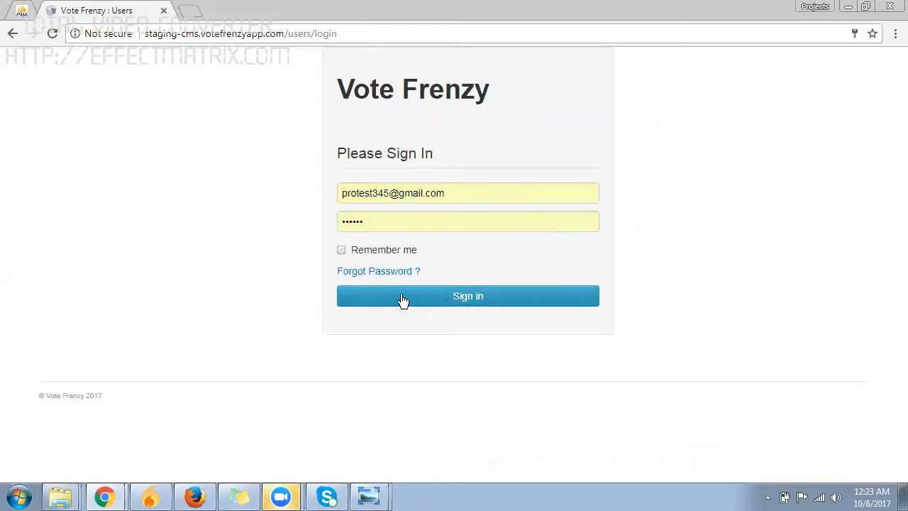
Step: Sign in to the Vote Frenzy CMS with the prefilled credentials and open the list of all campaigns
left_click(447, 297)
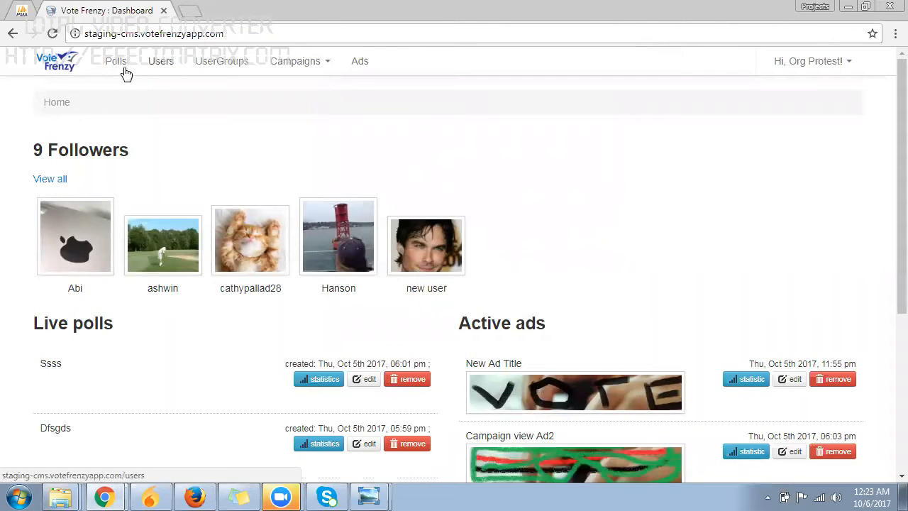
left_click(307, 67)
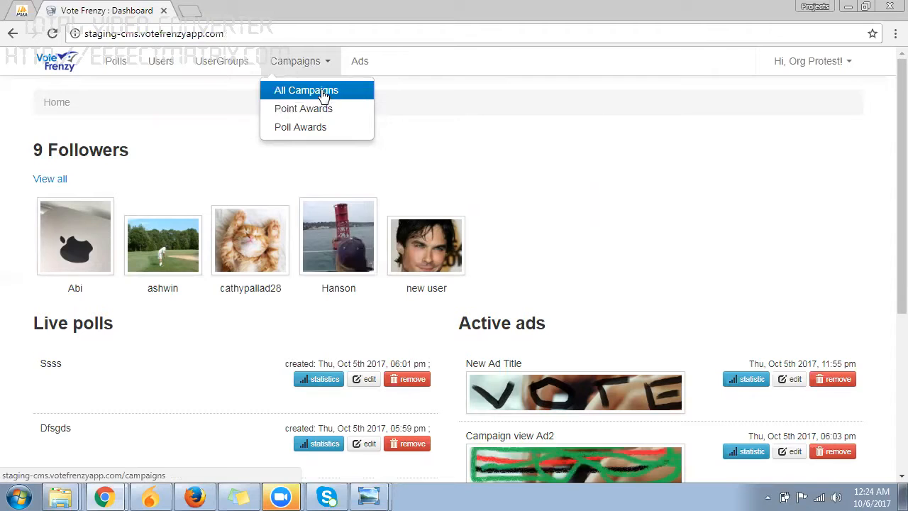
left_click(323, 92)
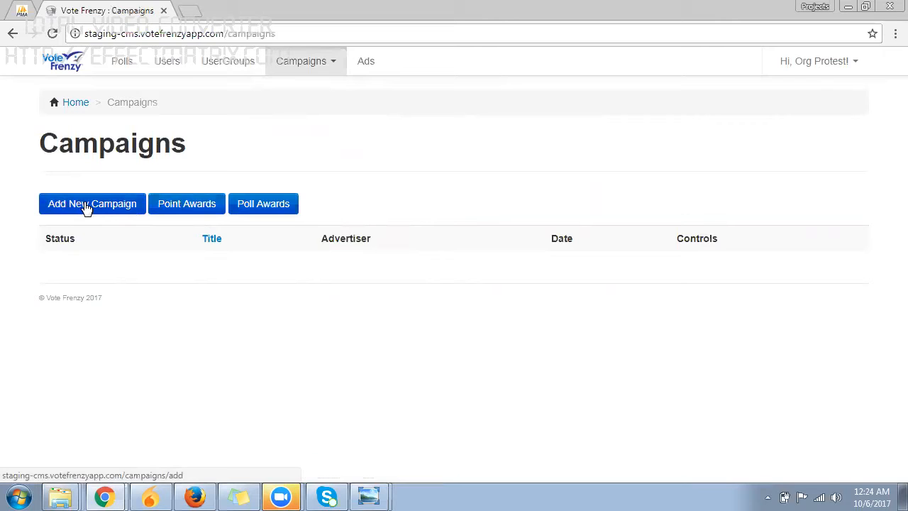
Step: Review the Point Awards form and its existing awards, and return to the campaigns list
left_click(184, 207)
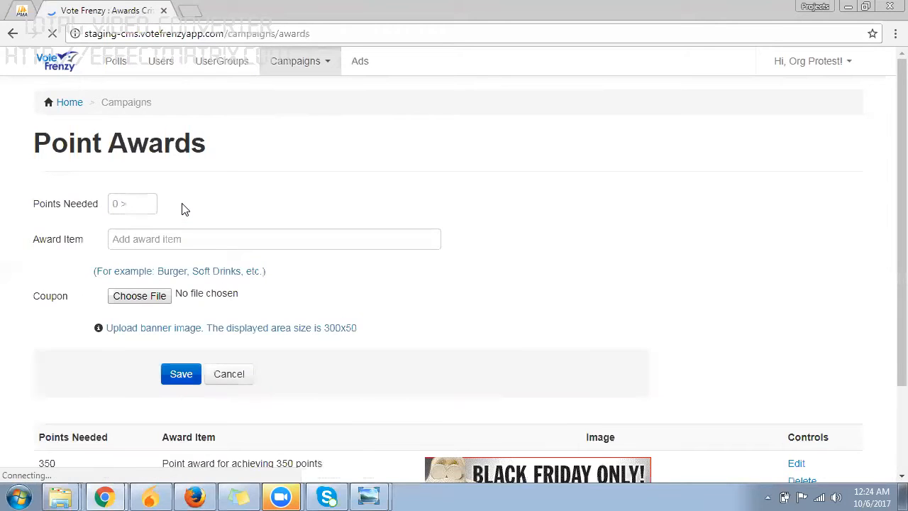
scroll(187, 229, "down", 1)
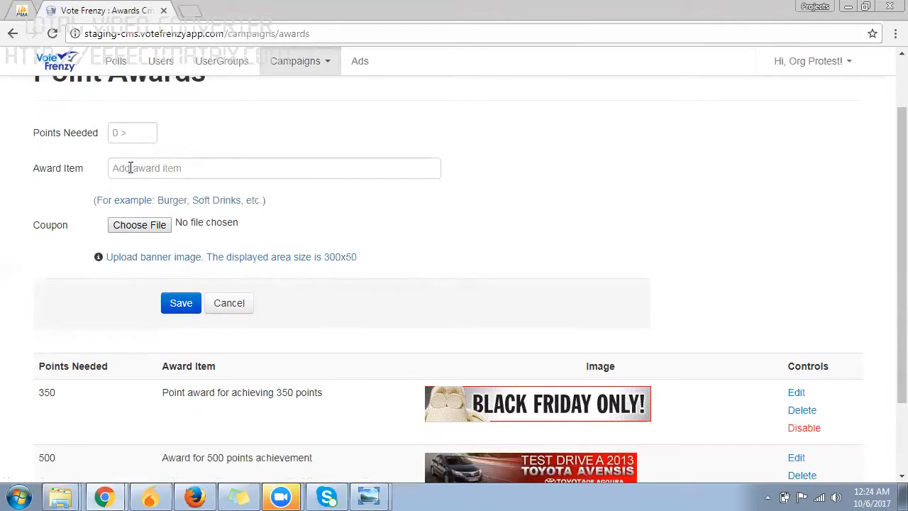
scroll(134, 201, "down", 2)
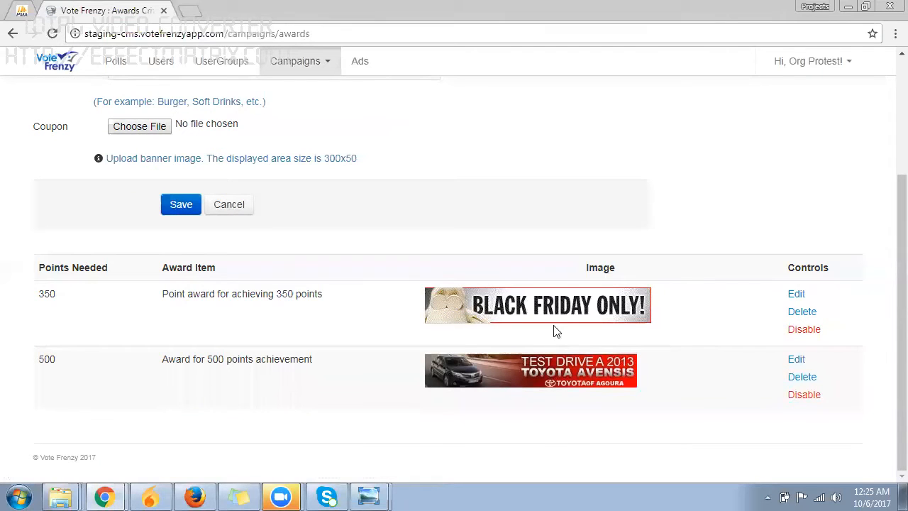
scroll(450, 326, "up", 3)
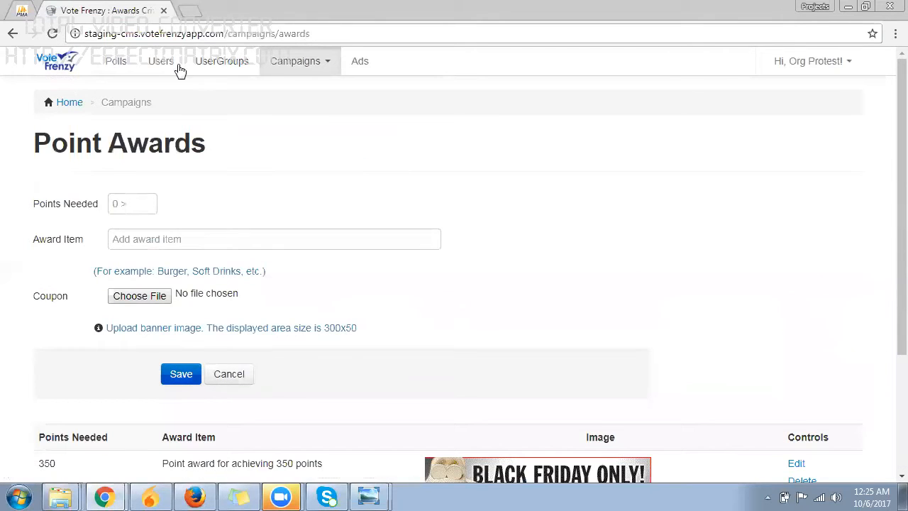
left_click(12, 35)
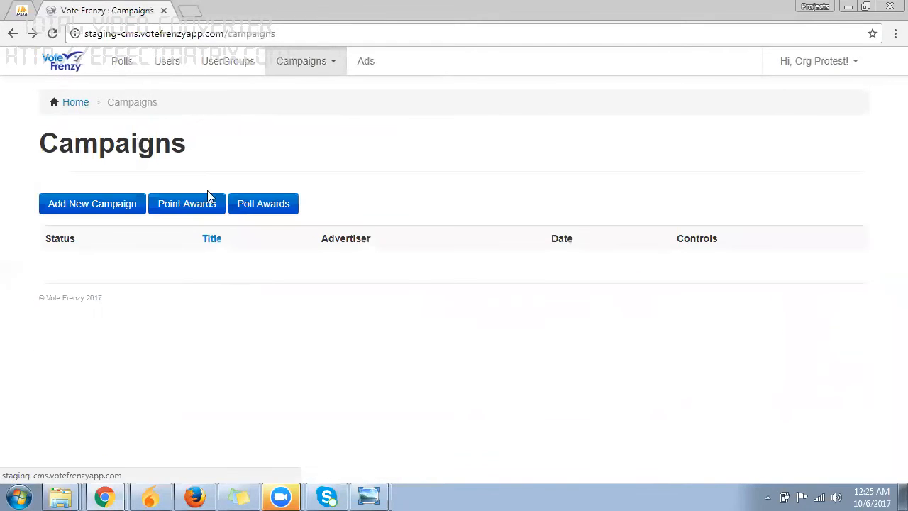
Step: Open the Poll Awards page and examine the available award trigger options without choosing one
left_click(269, 210)
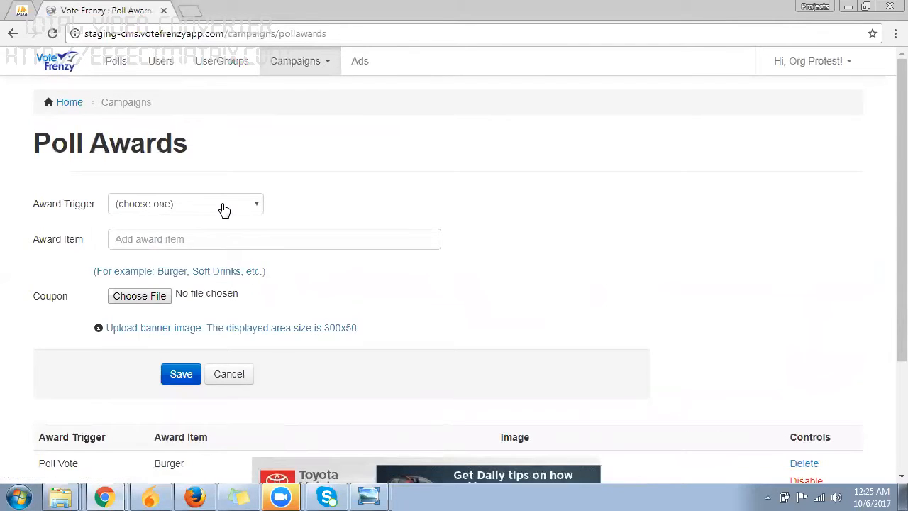
left_click(224, 209)
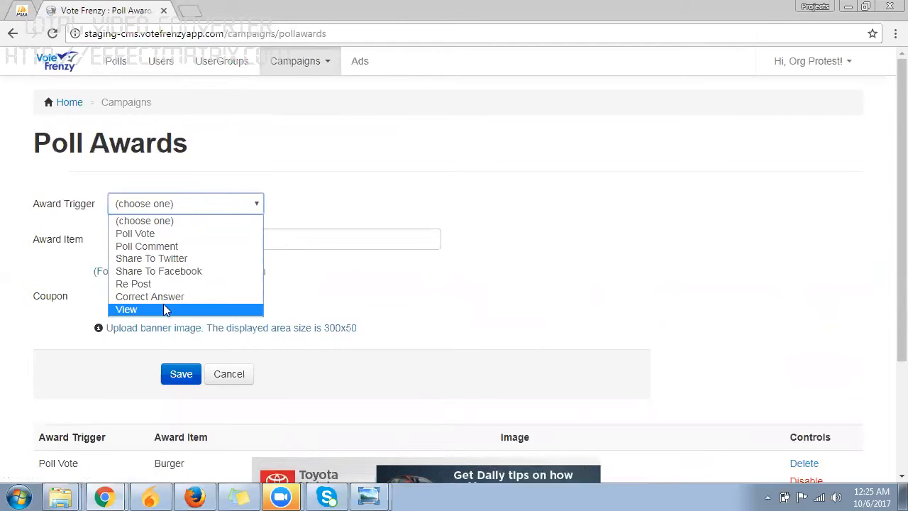
left_click(286, 241)
Step: Review the triggers, award items and banner images of the existing poll awards, and return to the campaigns list
scroll(273, 241, "down", 1)
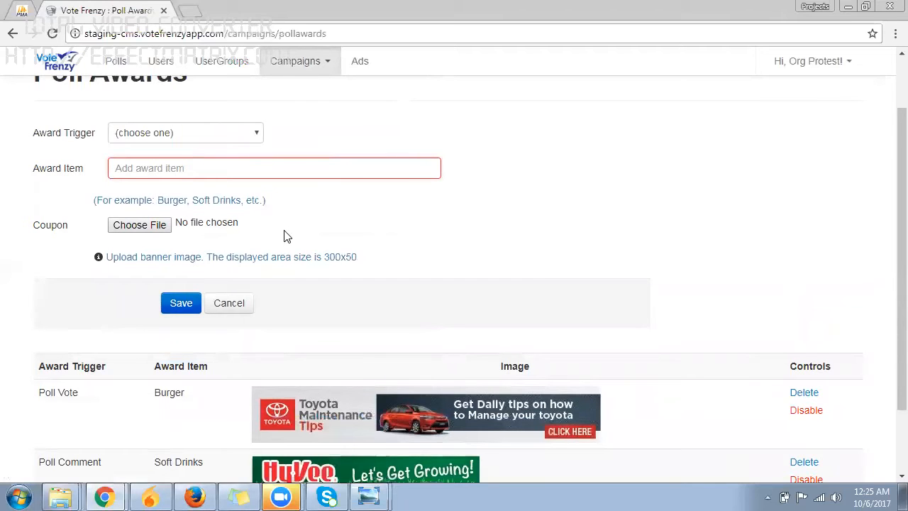
scroll(284, 238, "down", 1)
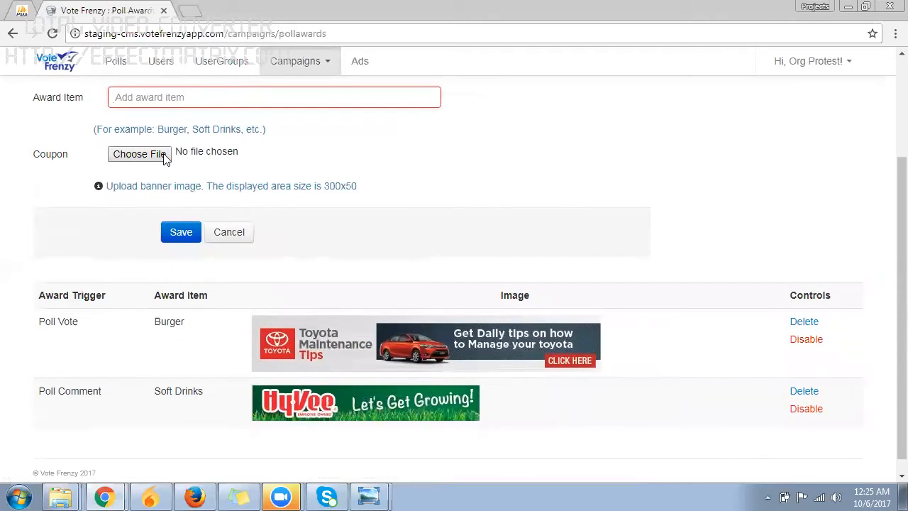
left_click(181, 232)
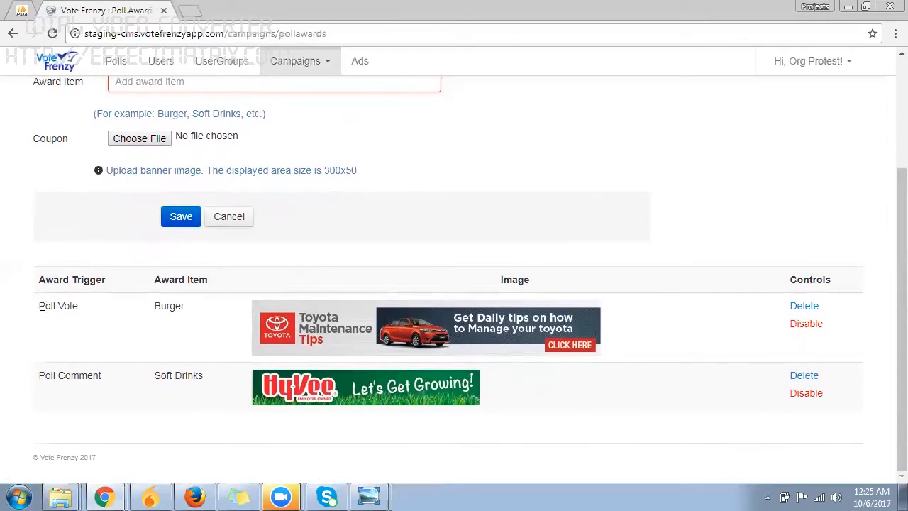
left_click_drag(41, 305, 84, 307)
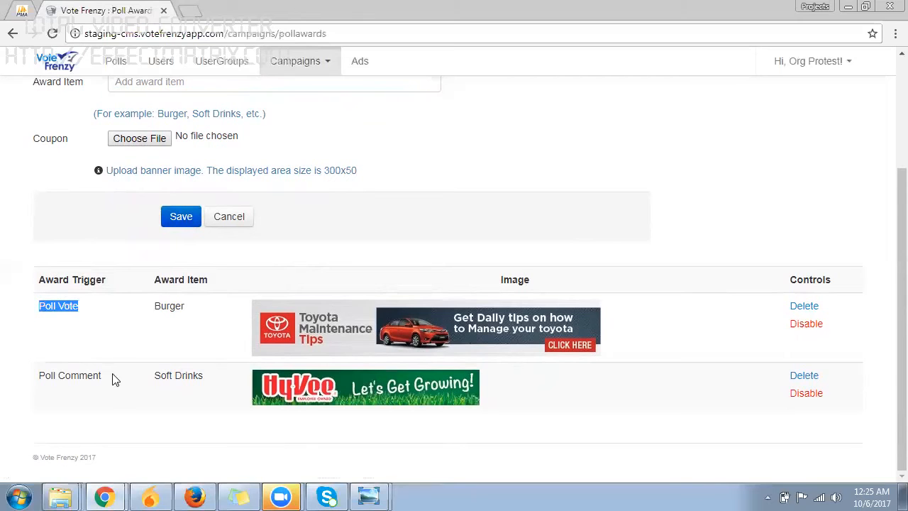
left_click_drag(108, 384, 25, 376)
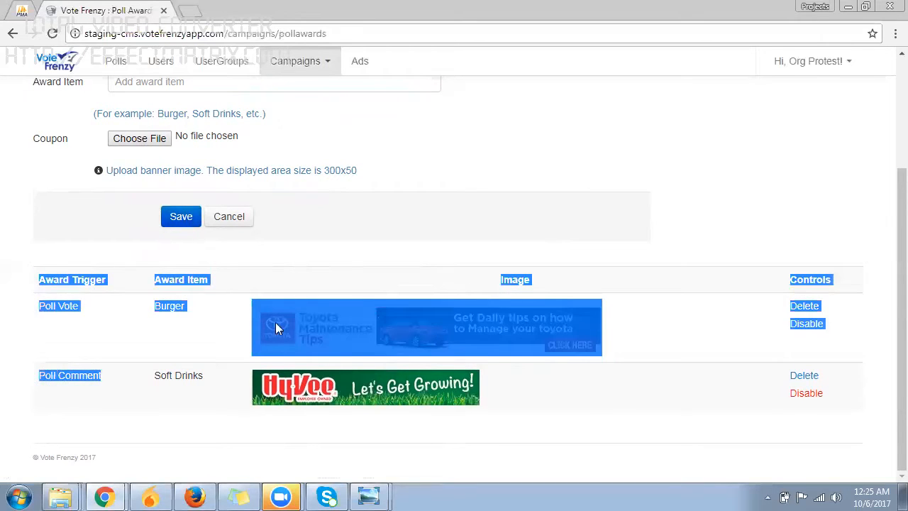
left_click(217, 339)
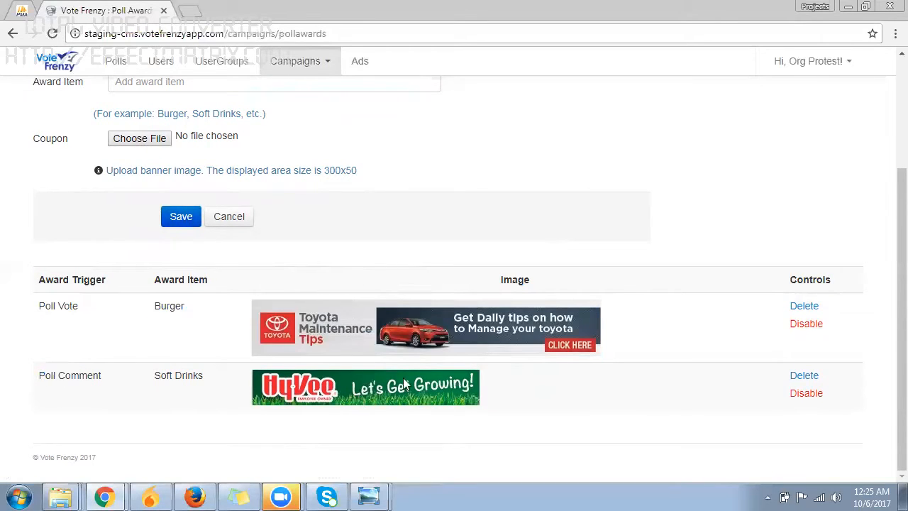
scroll(243, 255, "up", 3)
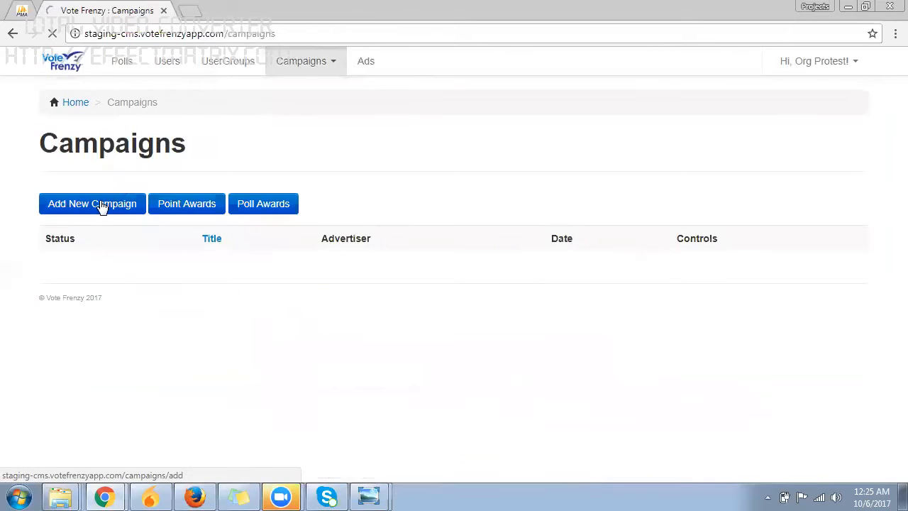
Step: Look at the Add Campaign form, and examine the existing ads' titles and the screens assigned to them in the Ads list
left_click(97, 204)
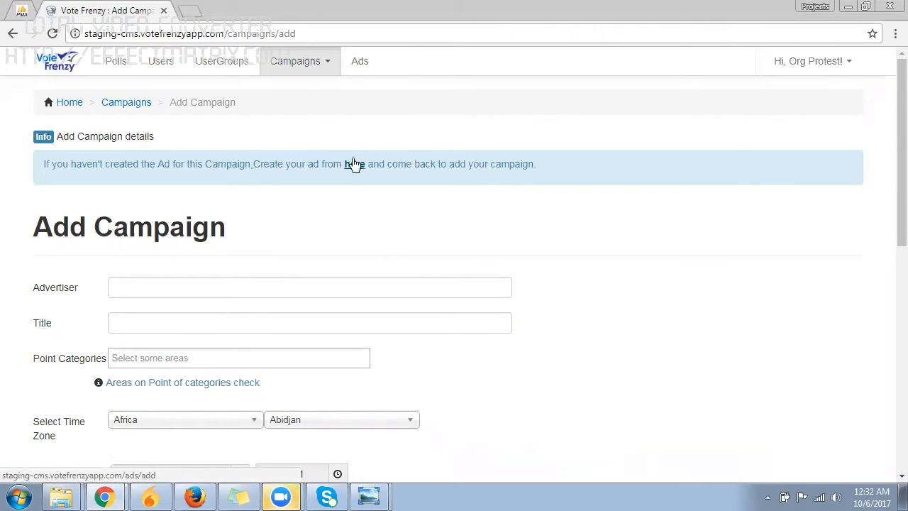
left_click(361, 68)
scroll(497, 305, "down", 2)
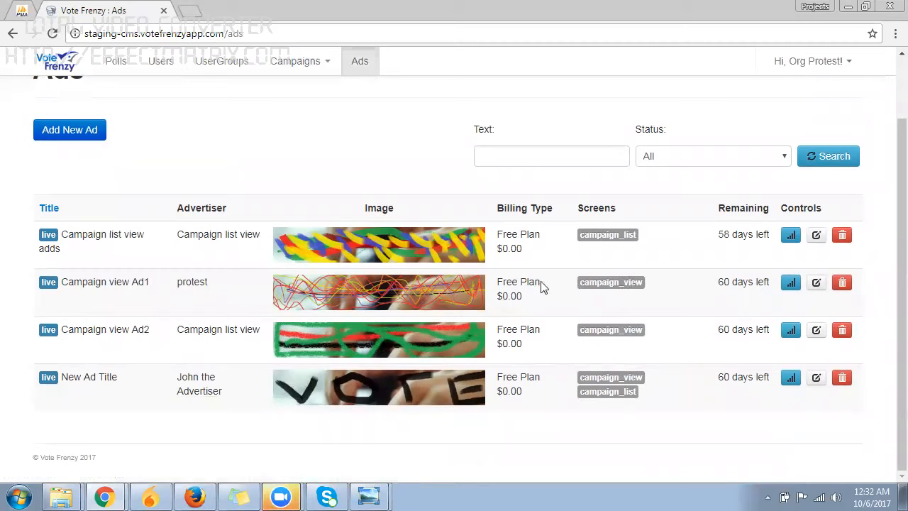
left_click_drag(57, 292, 150, 290)
left_click_drag(58, 332, 150, 333)
left_click_drag(118, 378, 41, 377)
left_click_drag(576, 281, 639, 284)
left_click_drag(580, 330, 660, 332)
left_click(579, 379)
left_click_drag(578, 380, 644, 377)
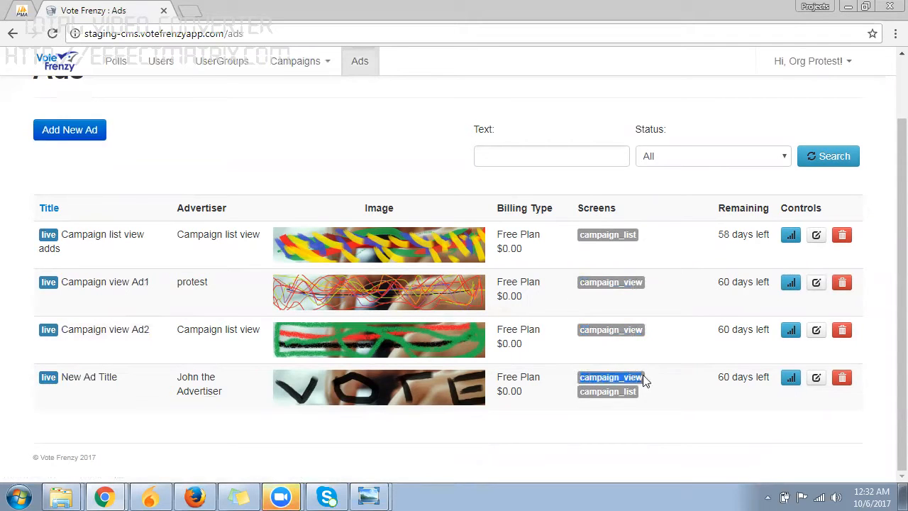
Step: Start a new campaign with the advertiser "Campaign Creator" and the title "Vote Frenzy"
left_click(301, 62)
left_click(293, 92)
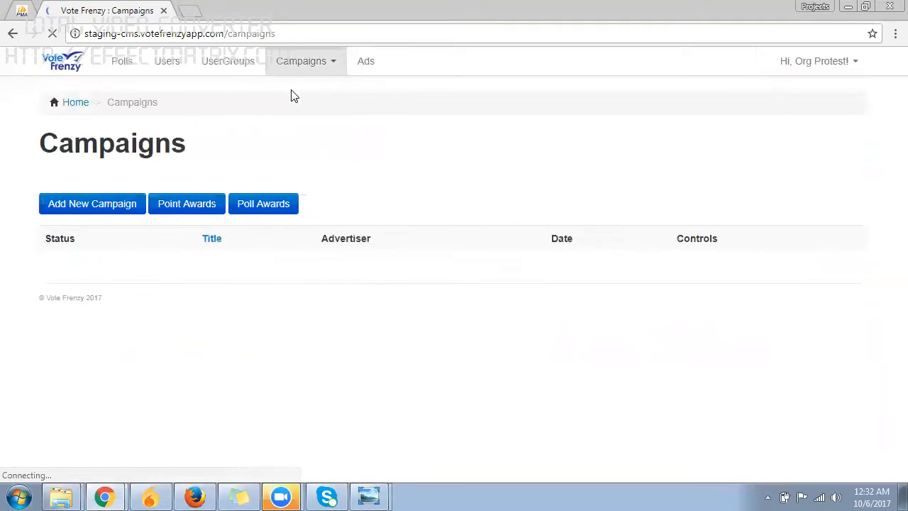
left_click(82, 206)
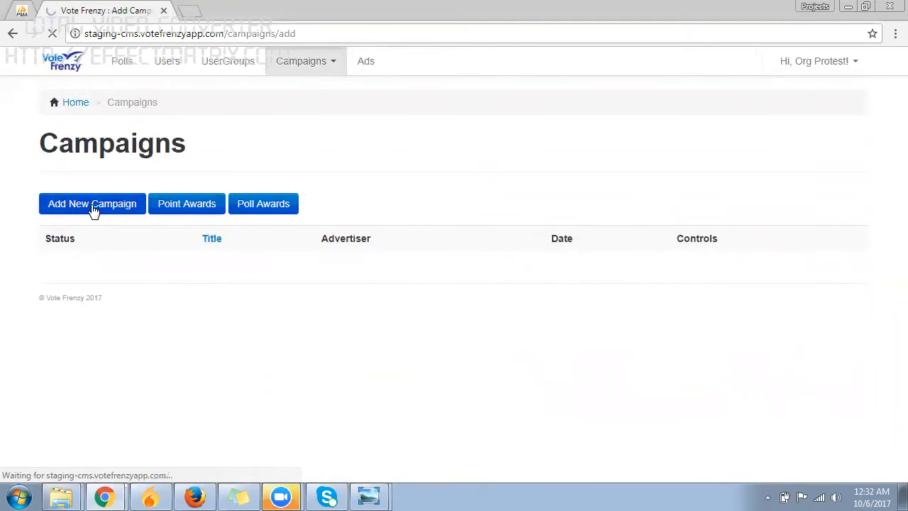
left_click(149, 286)
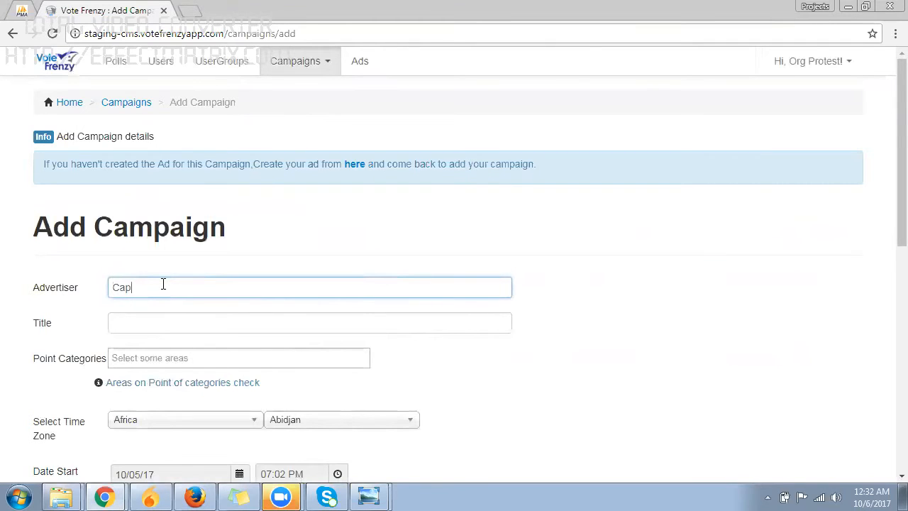
key("BackSpace")
key("Tab")
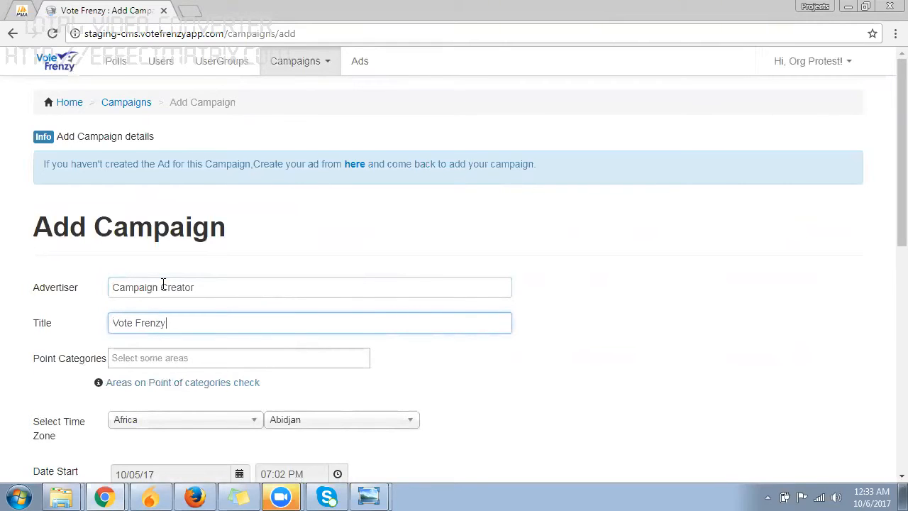
Step: Add Poll Vote and Poll Comment as the campaign's point categories
scroll(163, 328, "down", 1)
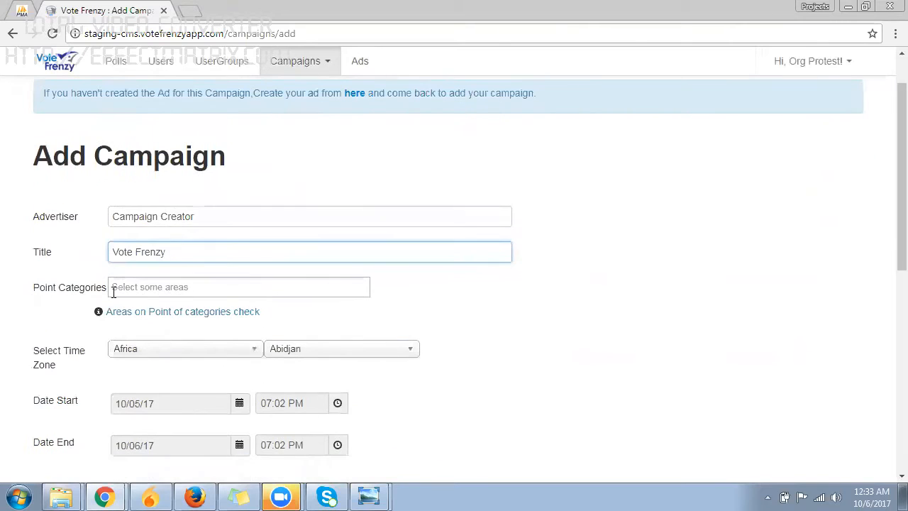
left_click_drag(106, 290, 66, 290)
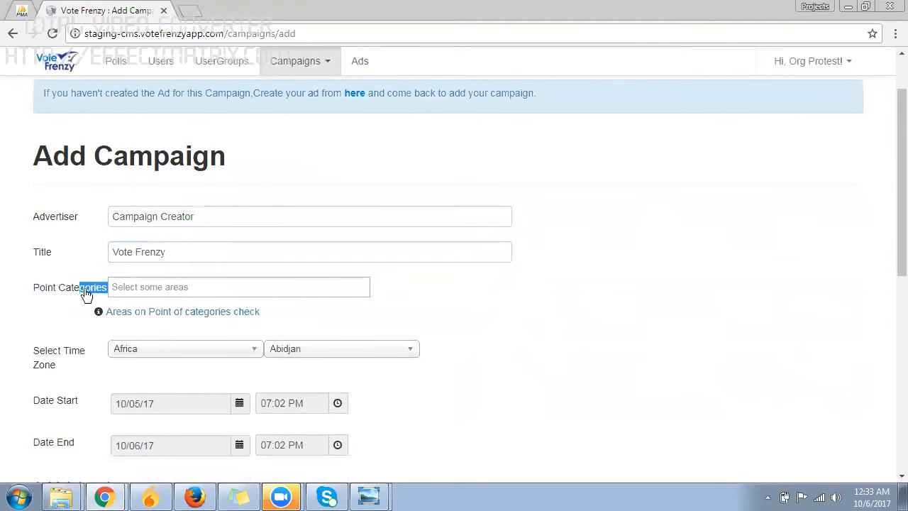
left_click(133, 287)
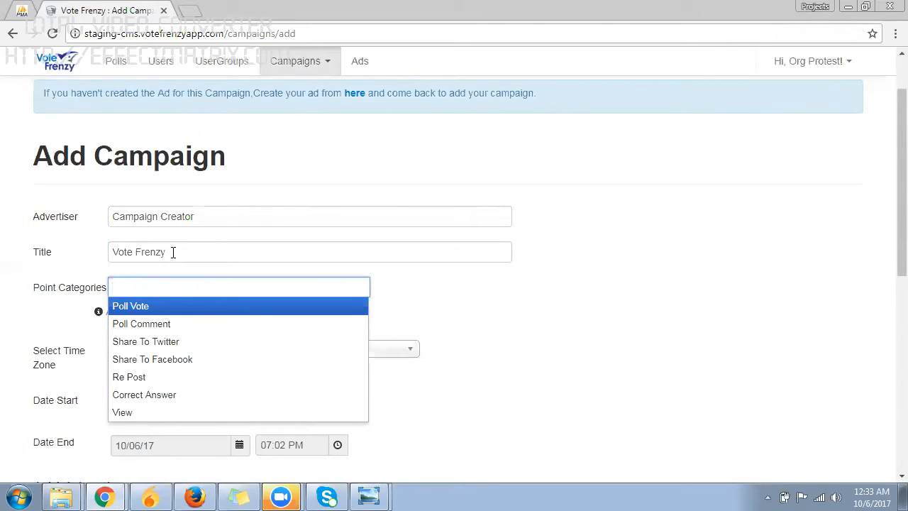
left_click(170, 310)
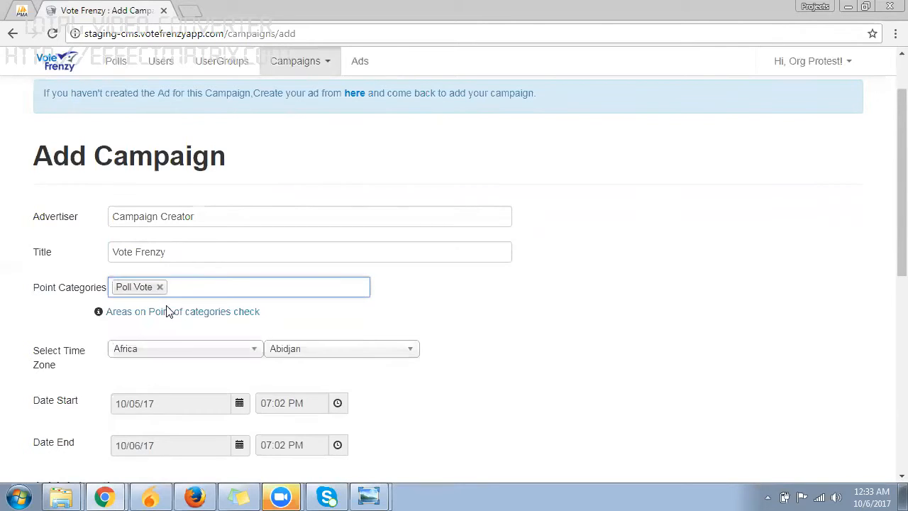
left_click(188, 292)
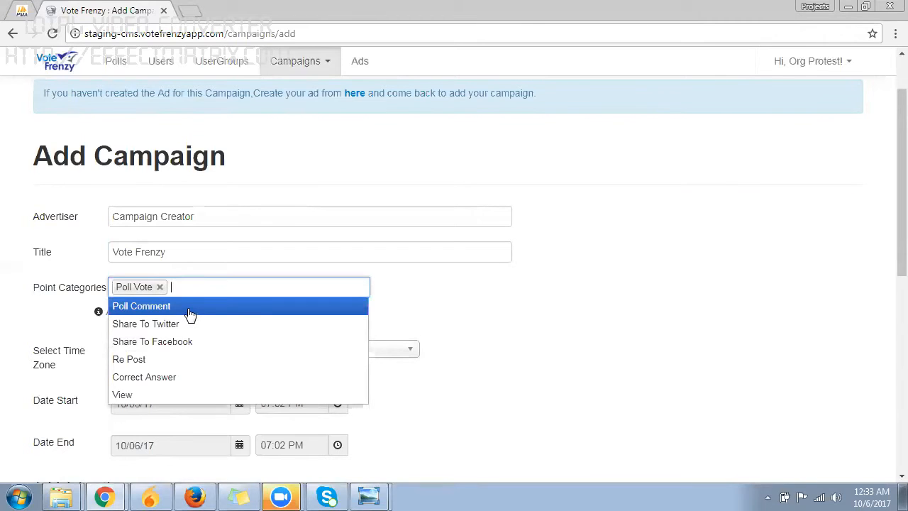
left_click(190, 311)
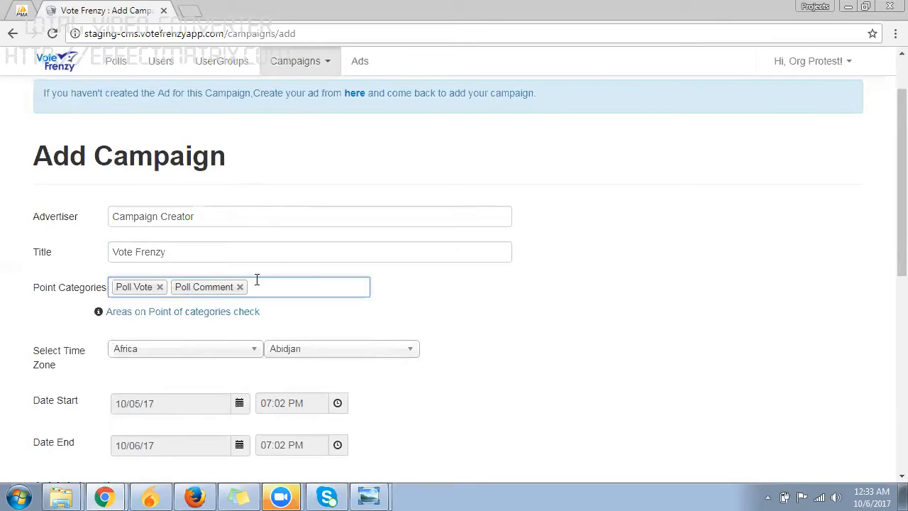
Step: Check the triggers of the existing poll awards in a second browser tab, and return to the Add Campaign form
middle_click(306, 65)
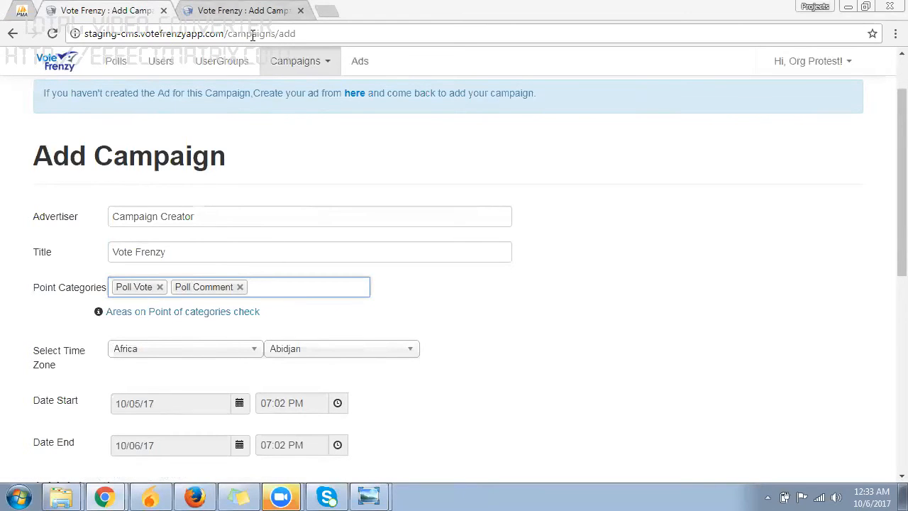
key("ctrl+Tab")
left_click(296, 63)
left_click(299, 110)
left_click(298, 64)
left_click(299, 65)
left_click(298, 126)
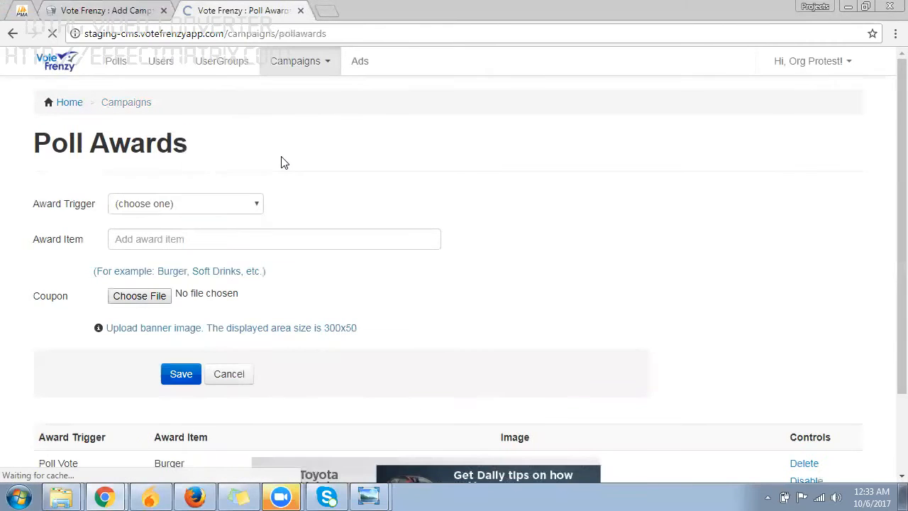
scroll(241, 191, "down", 2)
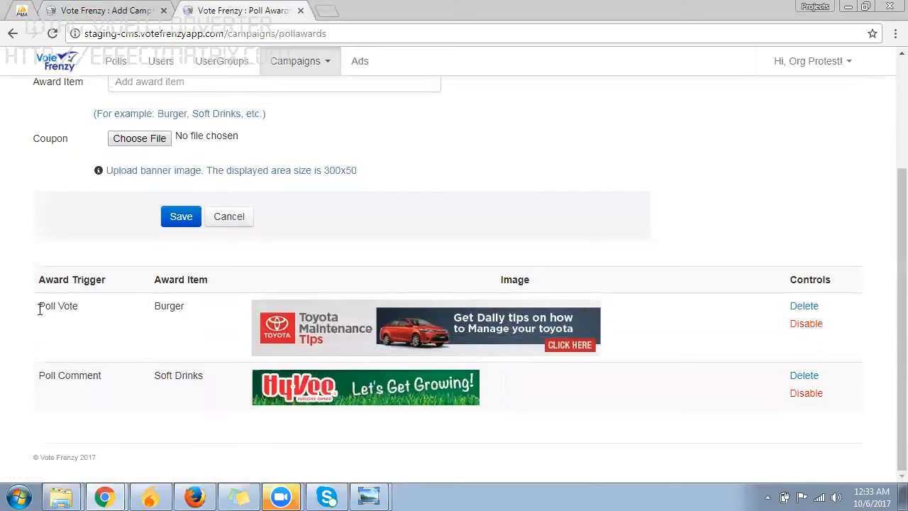
left_click_drag(39, 308, 80, 306)
left_click_drag(38, 376, 98, 377)
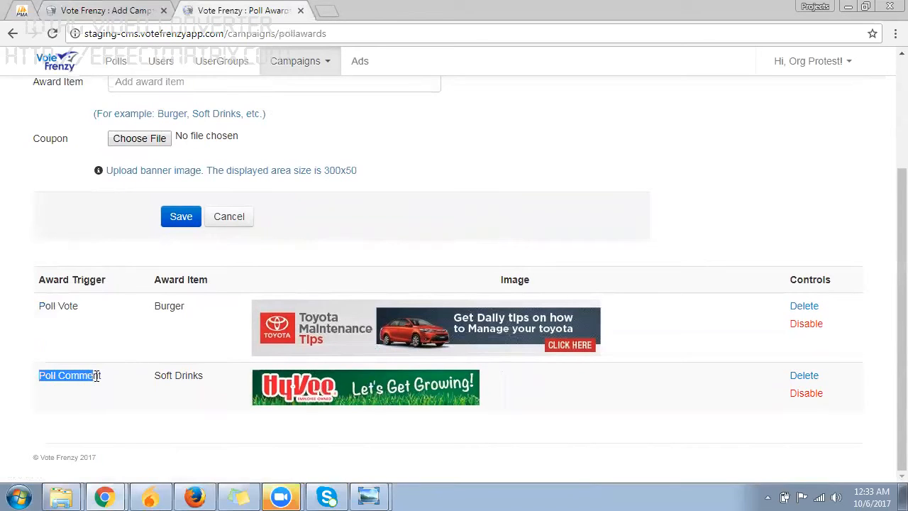
left_click(139, 9)
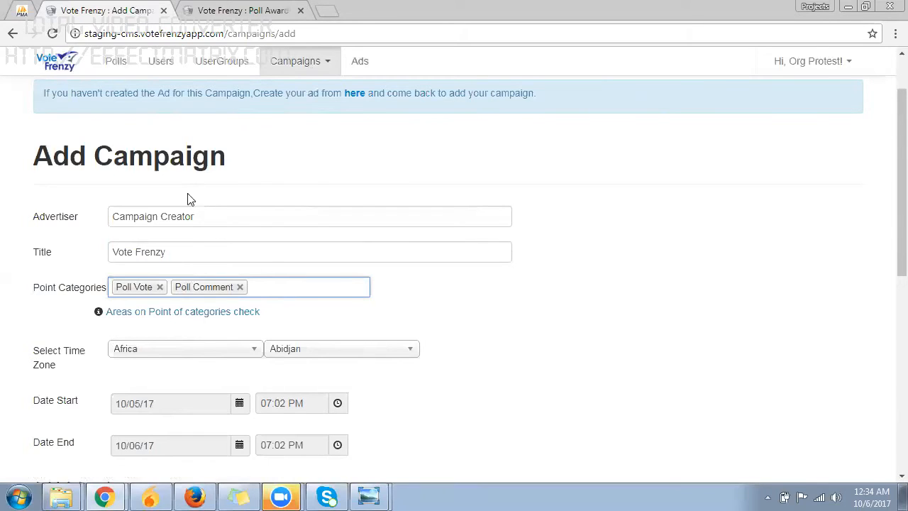
Step: Set the campaign's time zone to Asia, Kolkata
left_click_drag(171, 252, 89, 257)
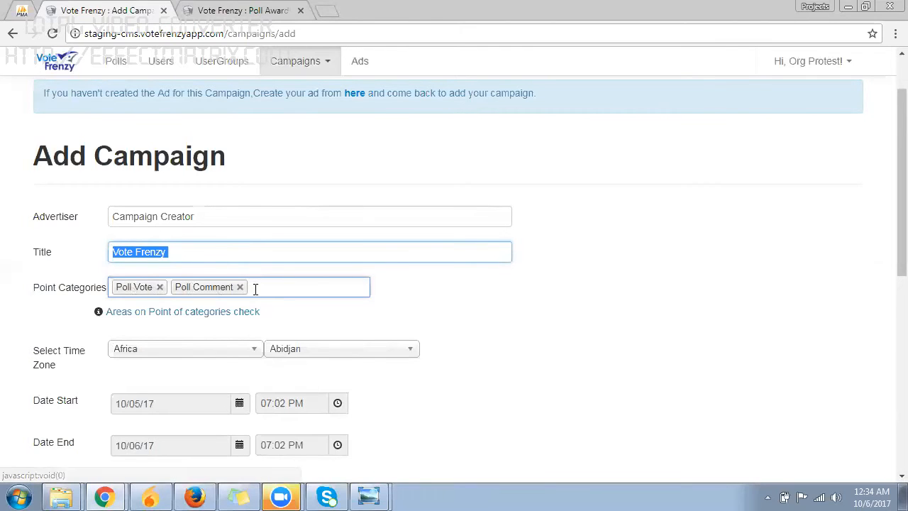
scroll(197, 297, "down", 1)
left_click(198, 278)
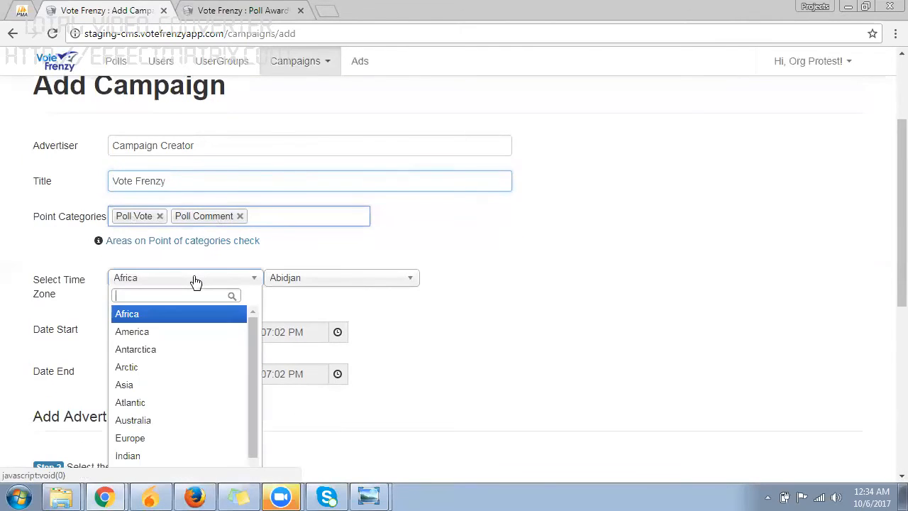
type("as")
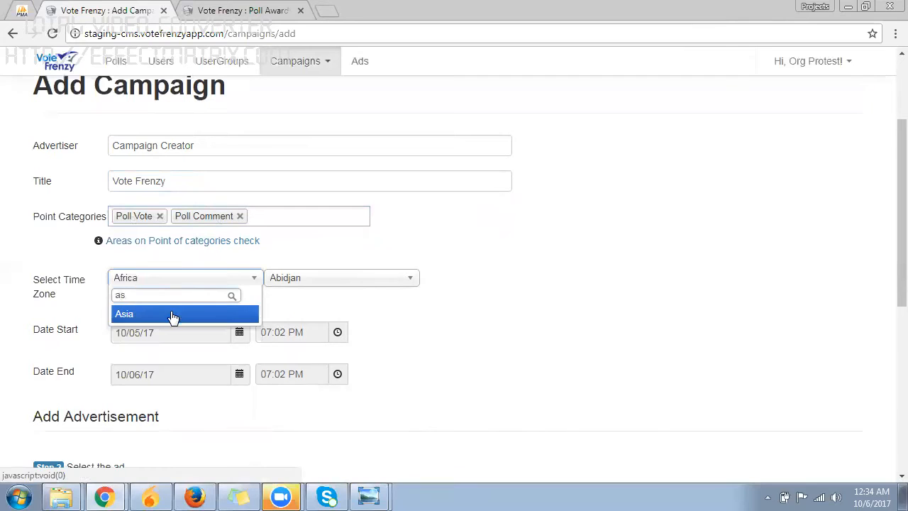
left_click(170, 314)
left_click(331, 277)
type("ko")
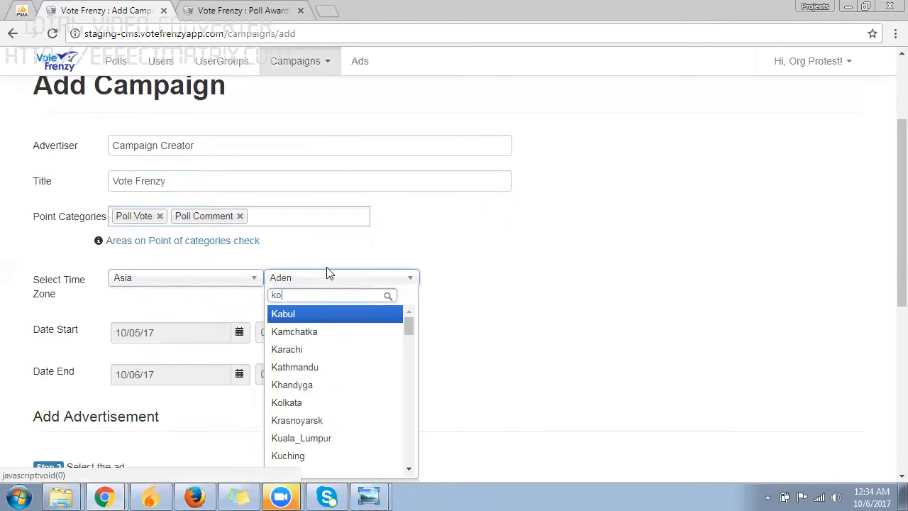
left_click(324, 314)
Step: Set the campaign's end date to 10/31/17
scroll(222, 314, "down", 1)
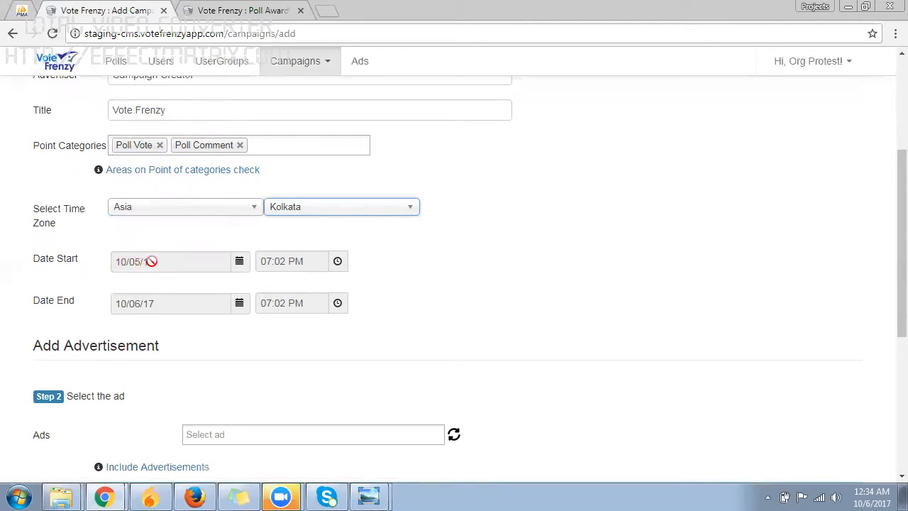
left_click(241, 303)
scroll(314, 371, "down", 1)
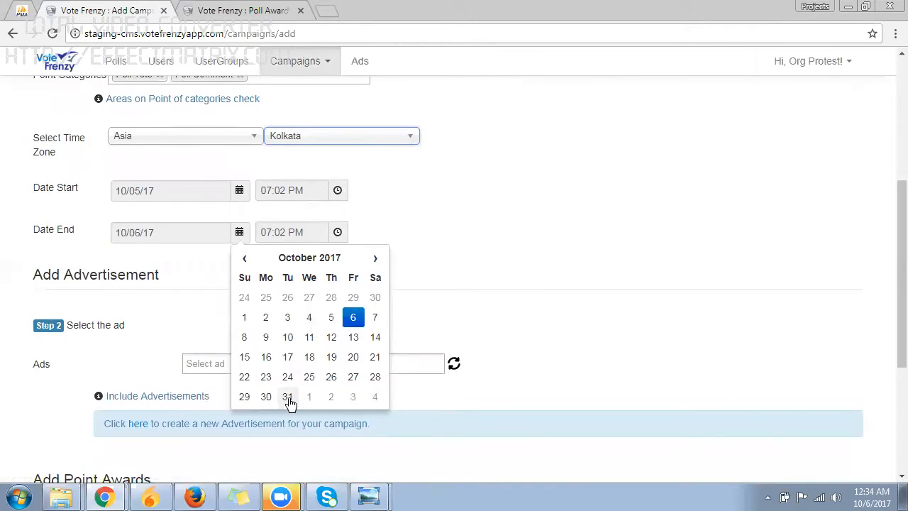
left_click(287, 397)
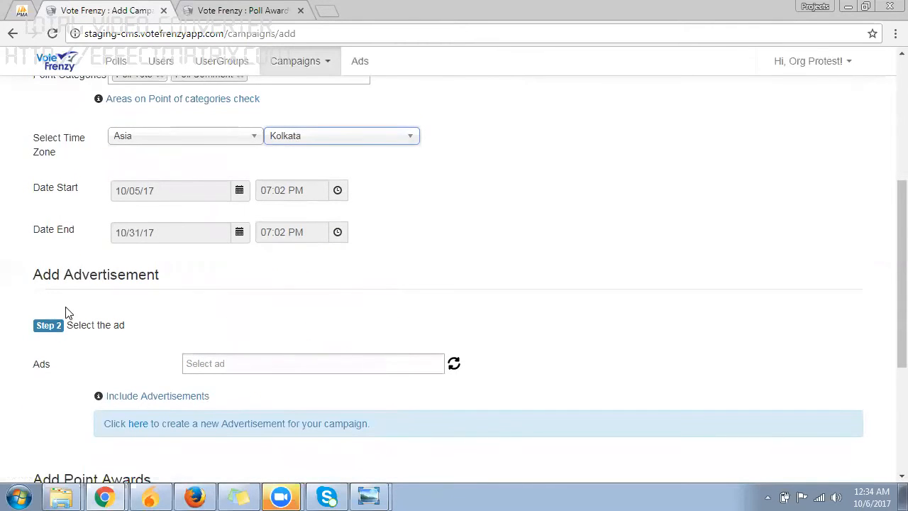
Step: Add the ads Campaign view Ad1, Campaign view Ad2 and New Ad Title to the campaign
scroll(62, 305, "down", 1)
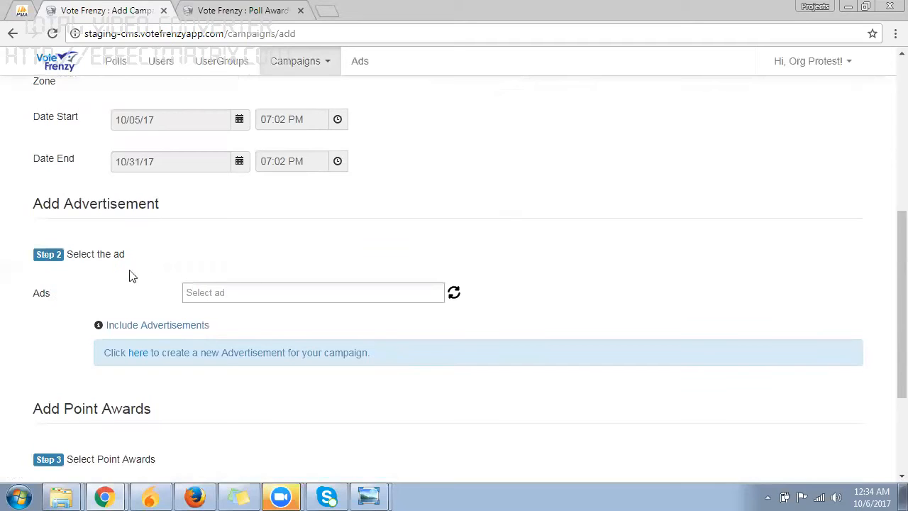
left_click(220, 294)
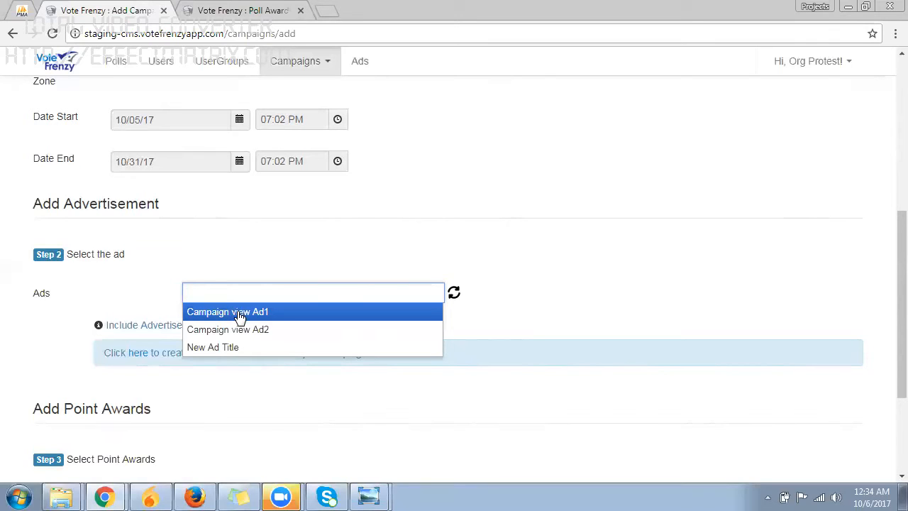
left_click(240, 316)
left_click(301, 291)
left_click(290, 311)
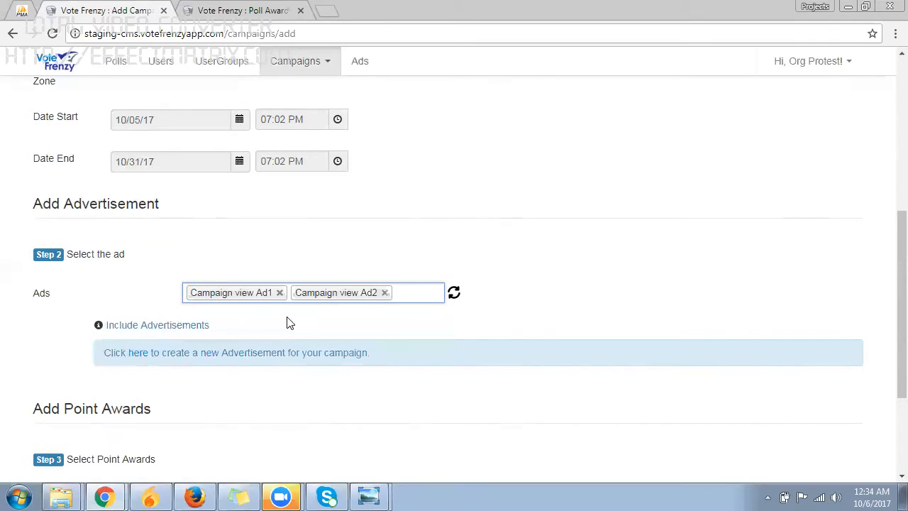
left_click(400, 295)
left_click(330, 317)
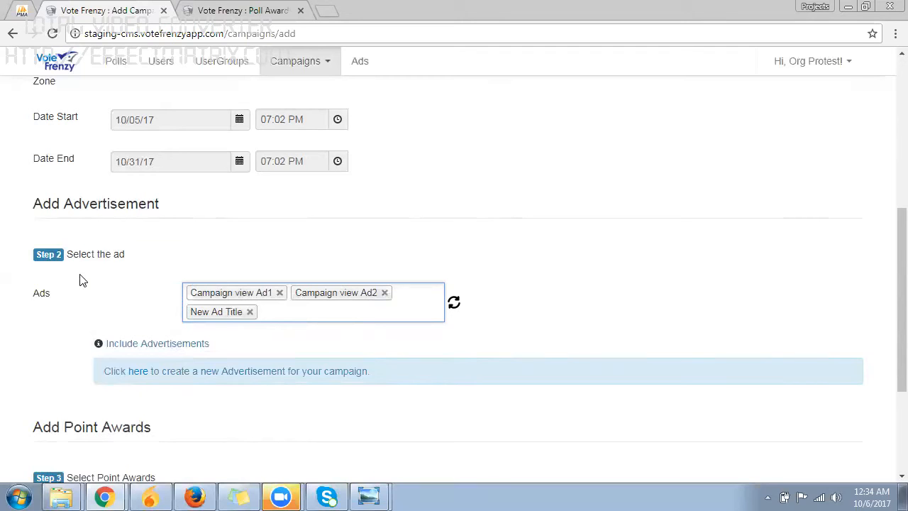
Step: Review the campaign details entered so far, and select the point awards for 350 and 500 points
scroll(113, 244, "down", 1)
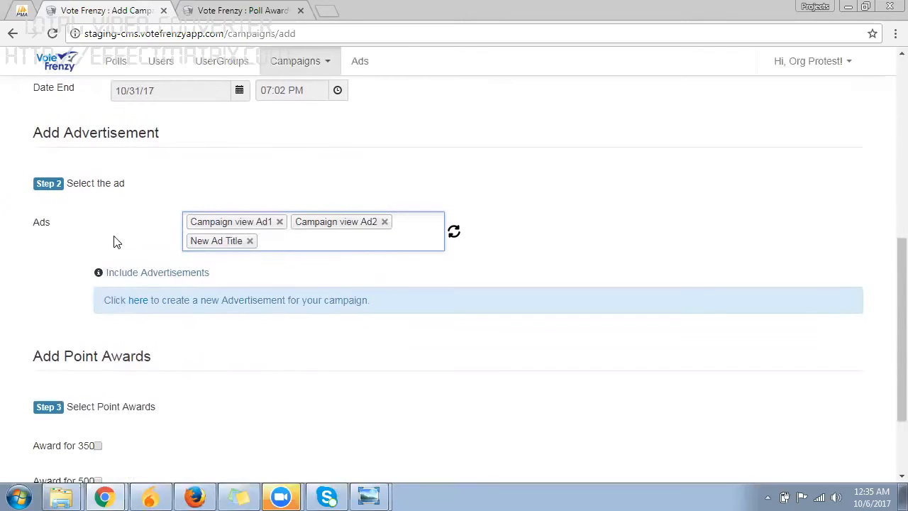
scroll(109, 239, "up", 3)
scroll(108, 239, "down", 1)
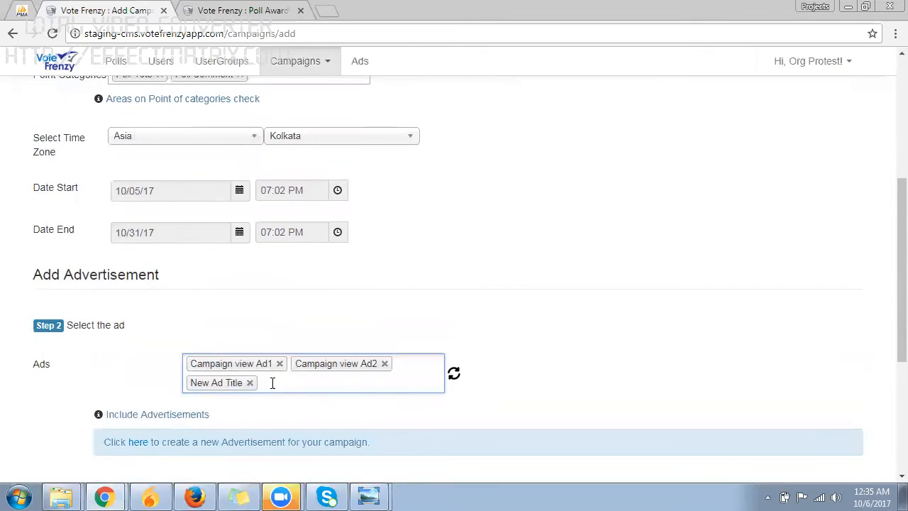
scroll(114, 272, "up", 4)
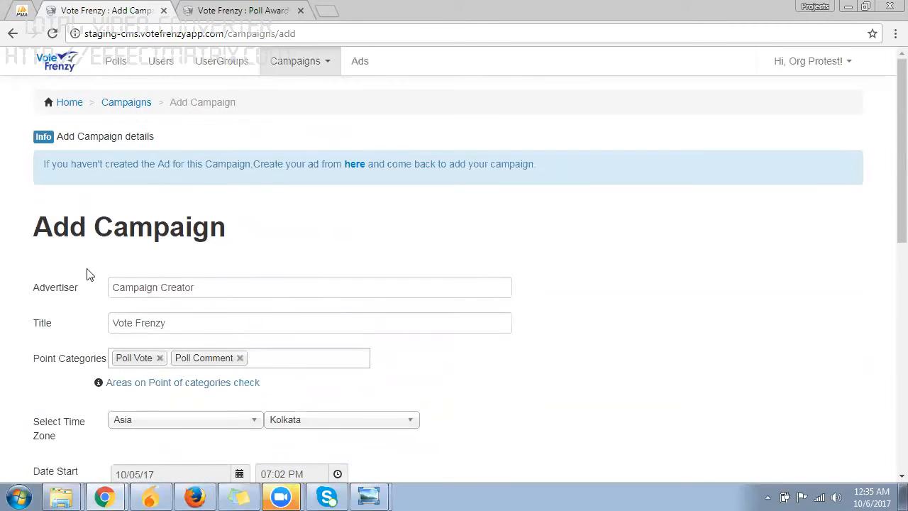
scroll(83, 363, "down", 3)
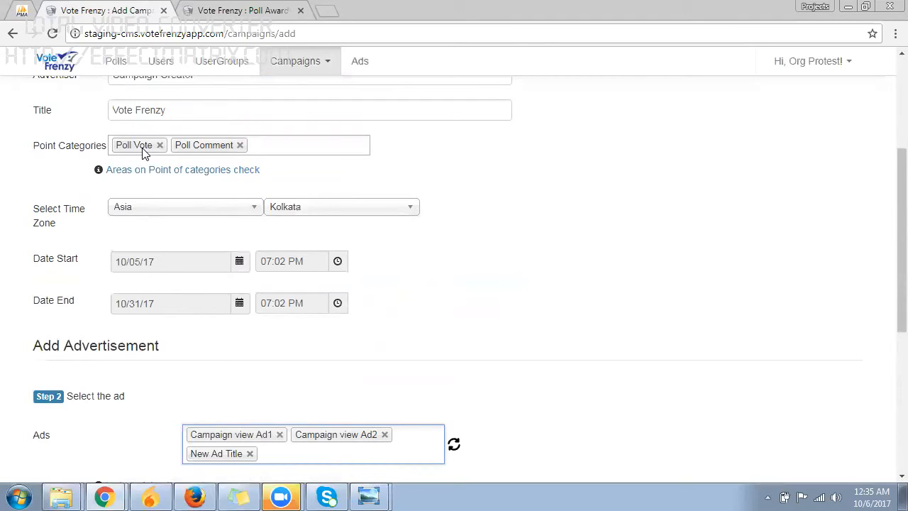
scroll(40, 310, "down", 4)
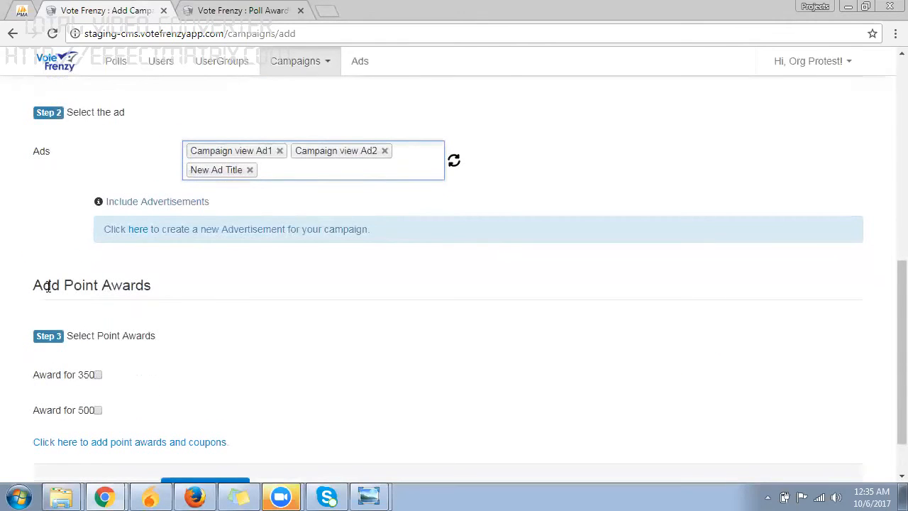
scroll(53, 287, "down", 1)
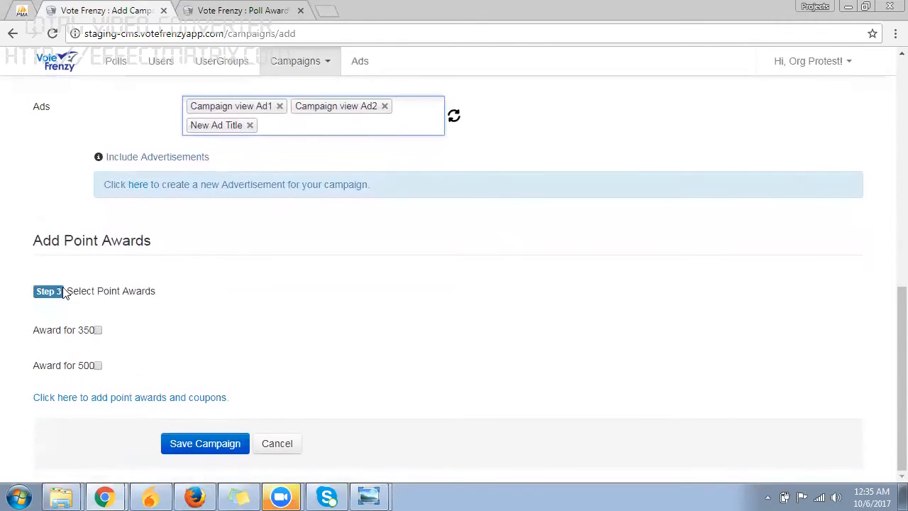
left_click(99, 332)
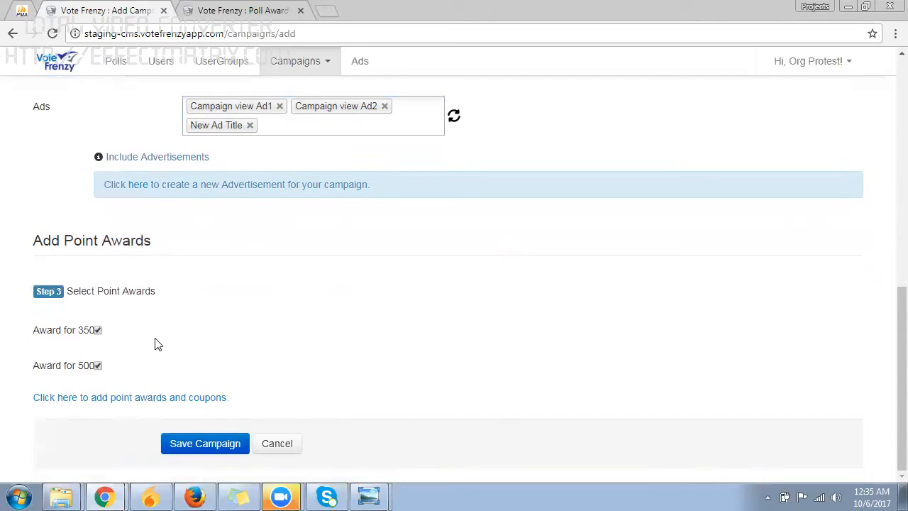
Step: Check the points needed and award items of the existing point awards in the second browser tab, and return to the Add Campaign form
left_click(221, 8)
left_click(13, 34)
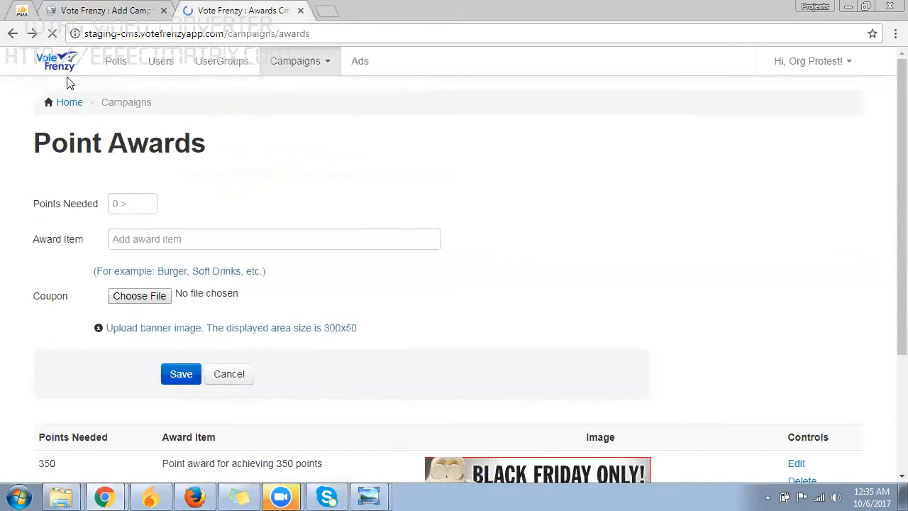
scroll(178, 294, "down", 2)
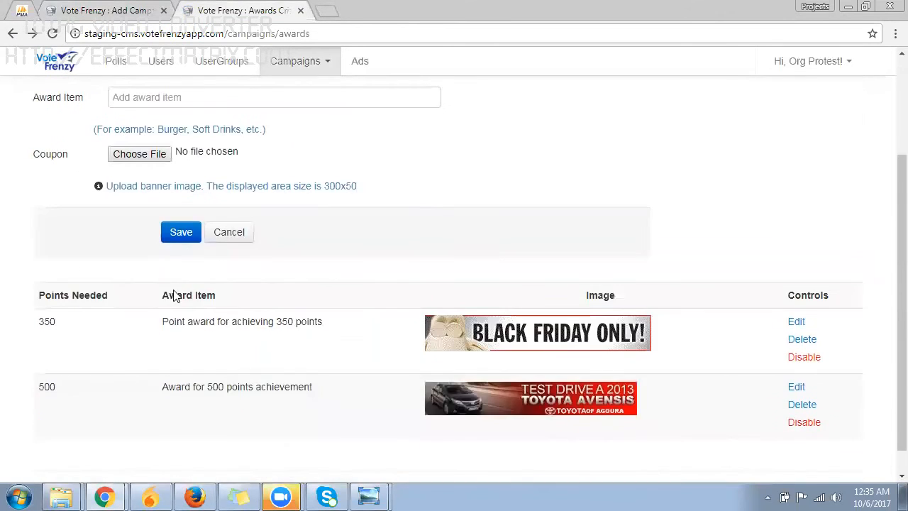
double_click(43, 322)
left_click(146, 9)
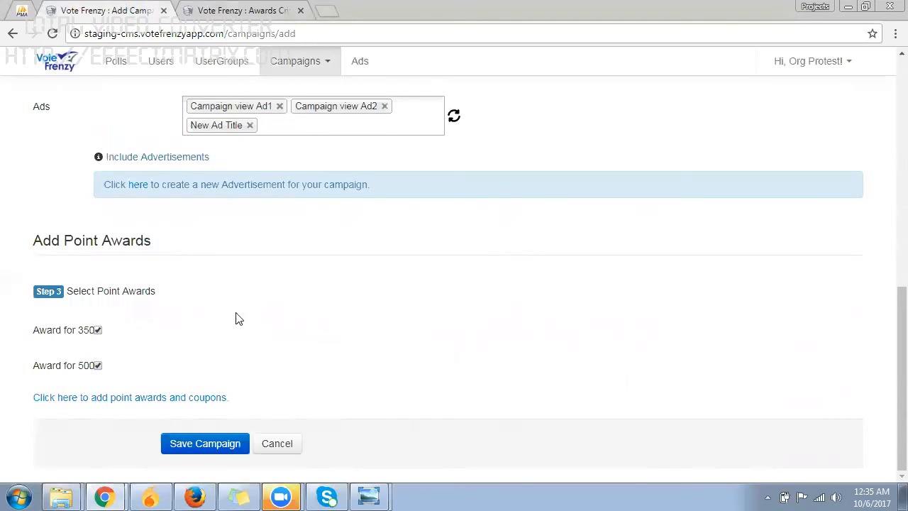
Step: Review the completed Add Campaign form from title, point categories, time zone and dates down to the ads and point awards
scroll(269, 325, "up", 10)
left_click_drag(172, 326, 75, 331)
scroll(75, 328, "down", 1)
scroll(37, 286, "down", 2)
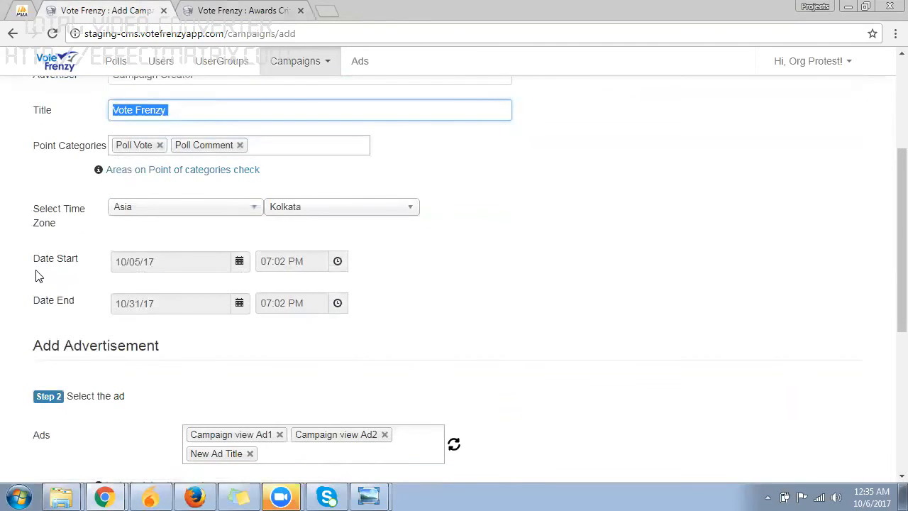
scroll(39, 275, "down", 5)
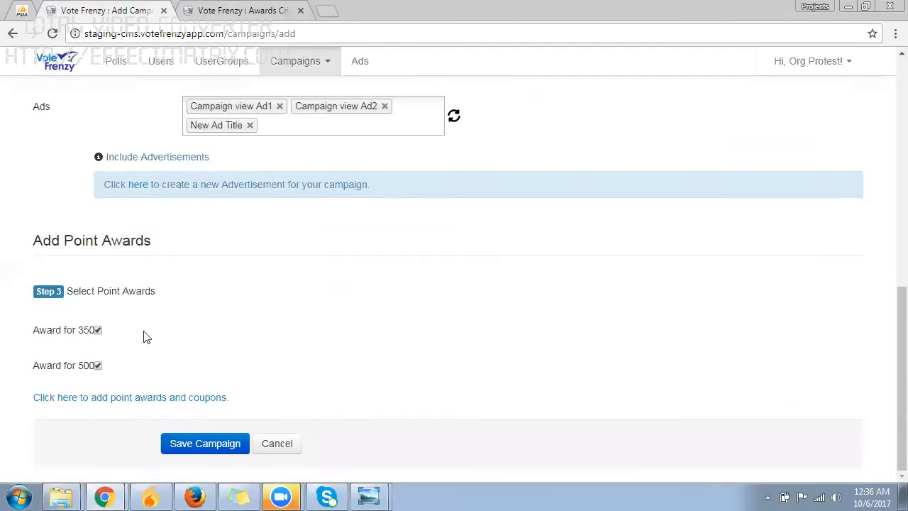
scroll(199, 348, "up", 3)
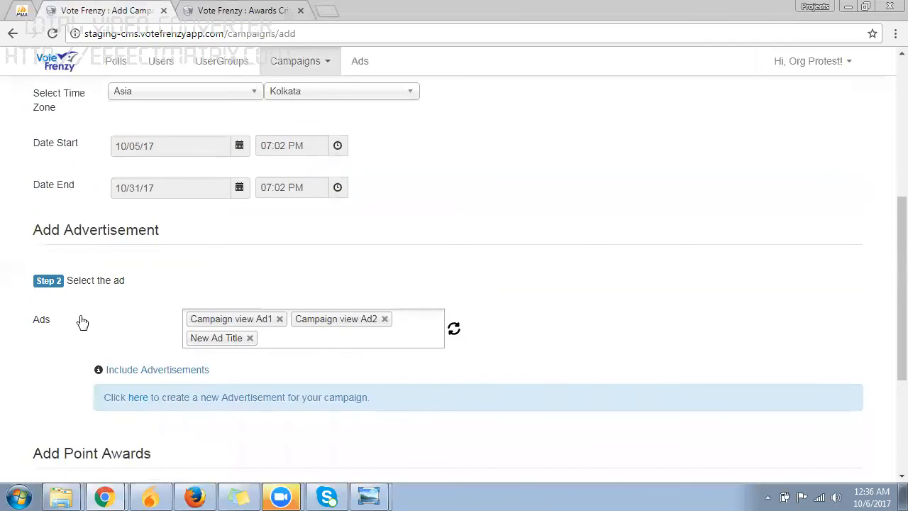
scroll(85, 319, "up", 3)
scroll(85, 320, "up", 2)
scroll(85, 319, "down", 8)
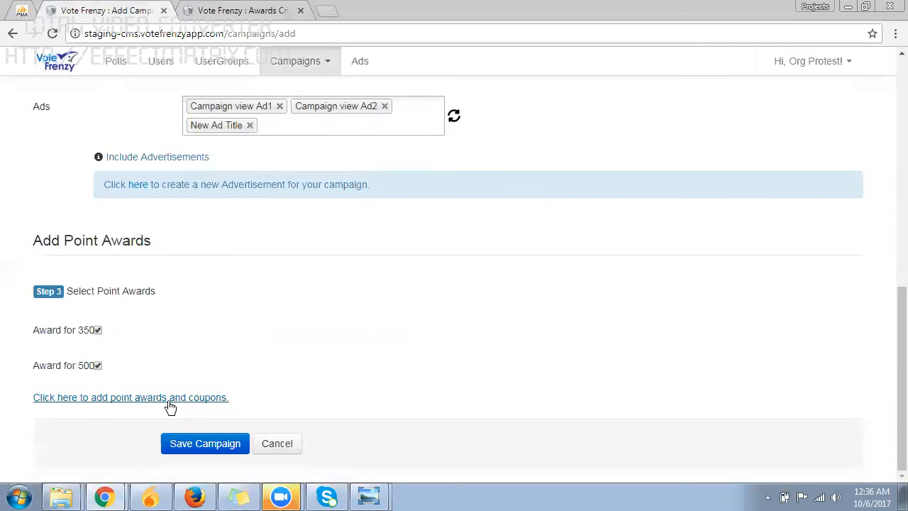
Step: Save the campaign and check its title in the Campaigns list
left_click(209, 452)
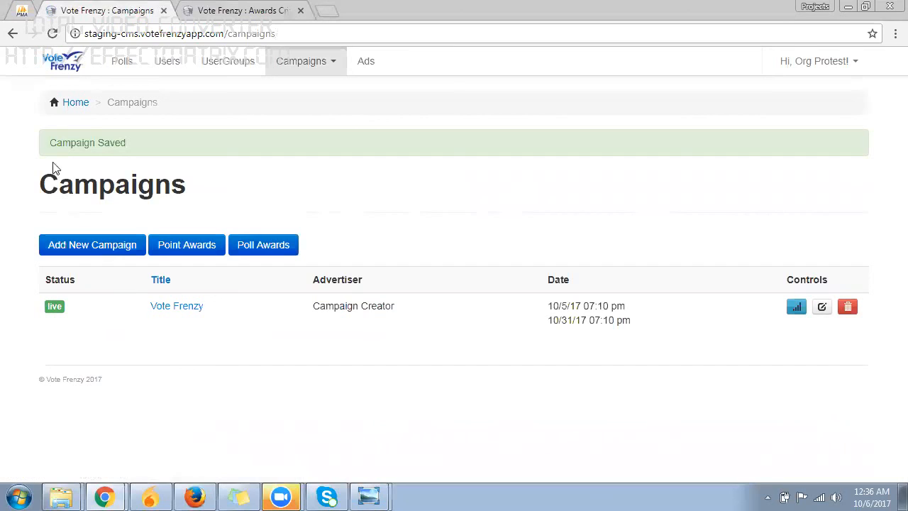
left_click_drag(48, 143, 138, 148)
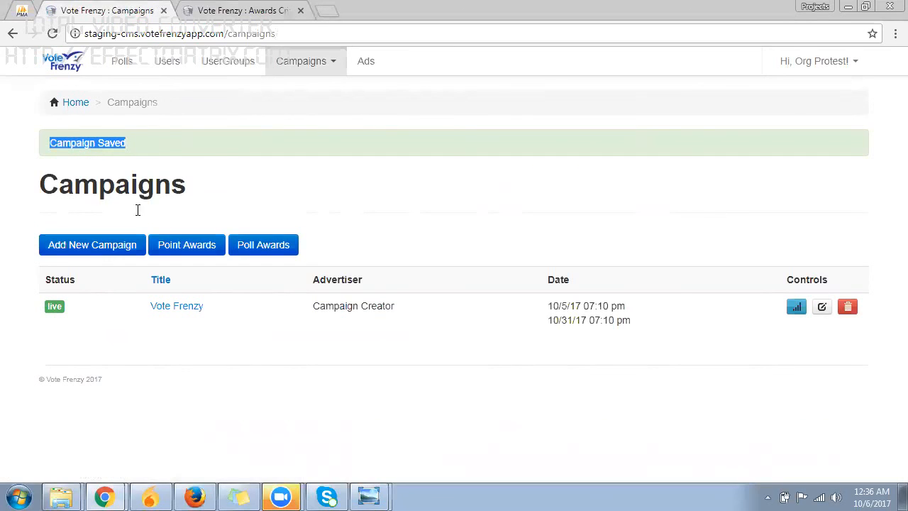
left_click(156, 340)
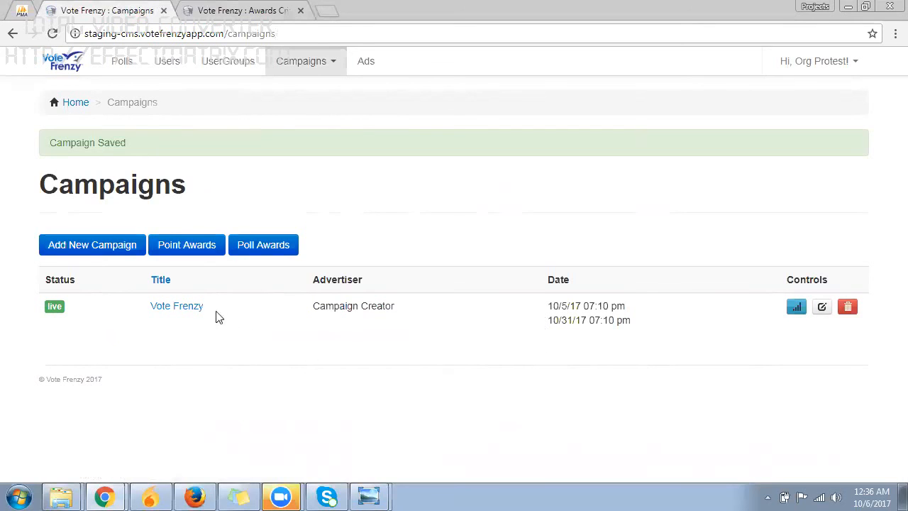
left_click_drag(213, 309, 150, 307)
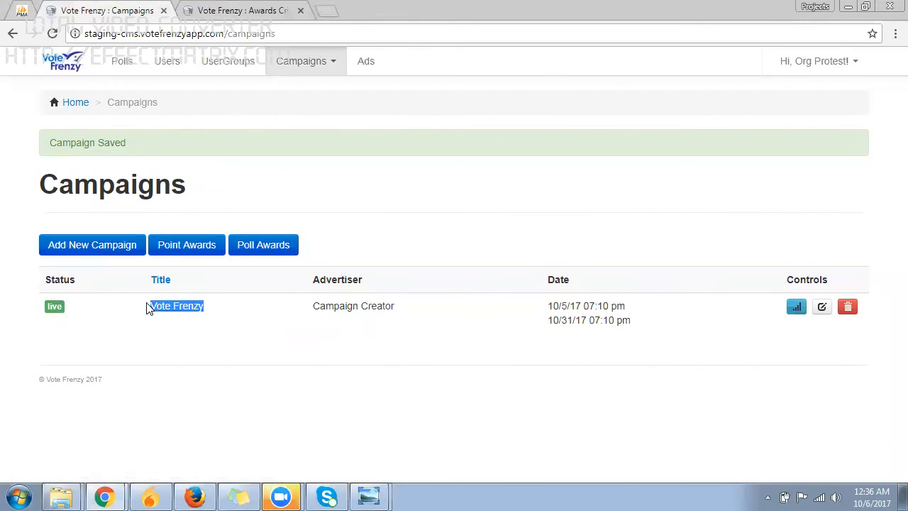